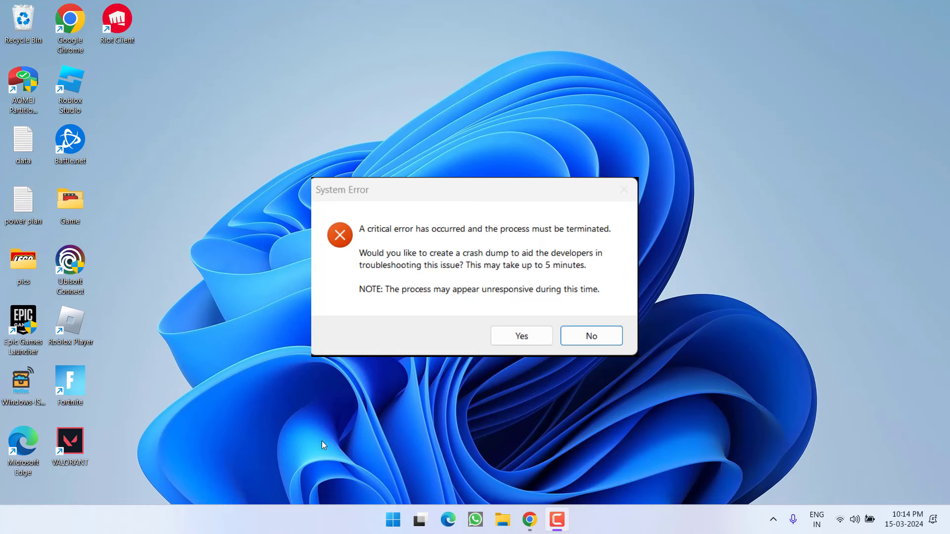
# Launch services.msc from Run and move down the list to the Network Connections service
pyautogui.press('super+x')
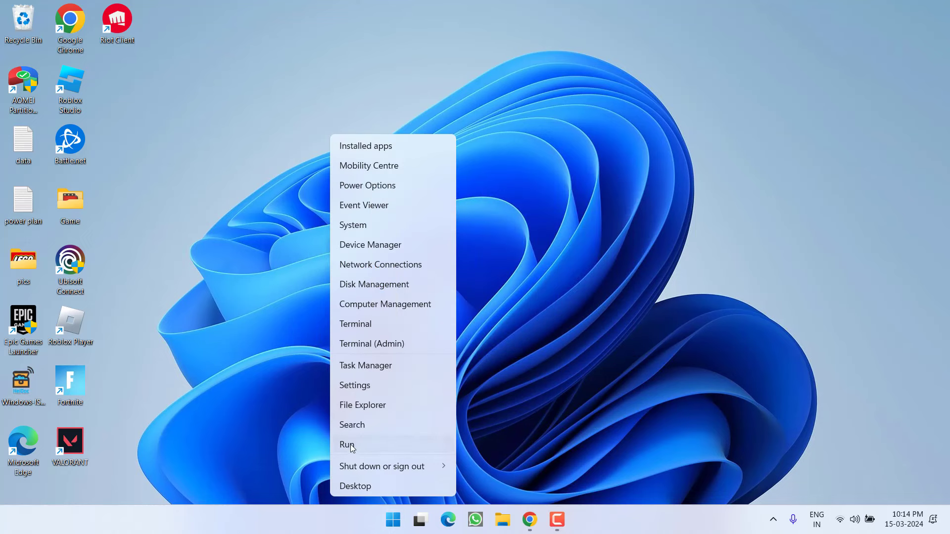
pyautogui.click(352, 445)
pyautogui.write('services.msc')
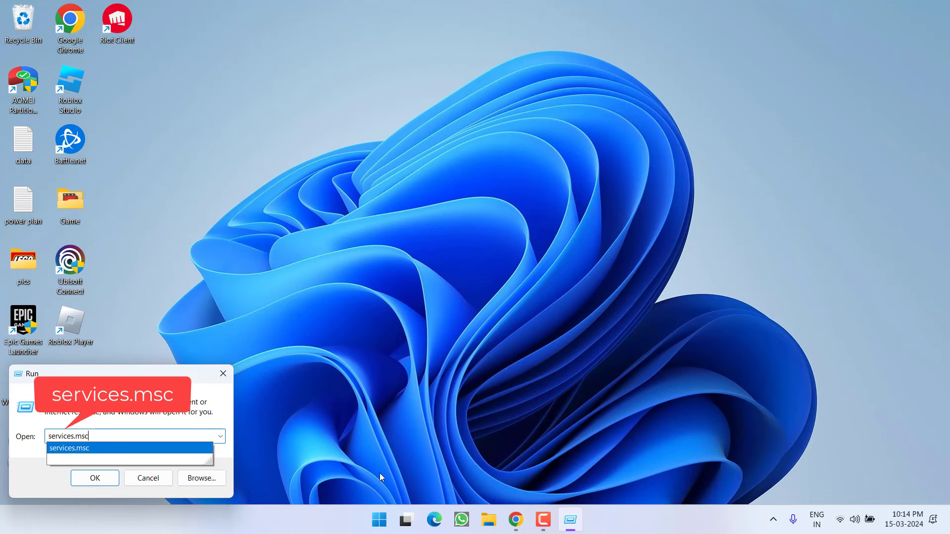
pyautogui.press('Return')
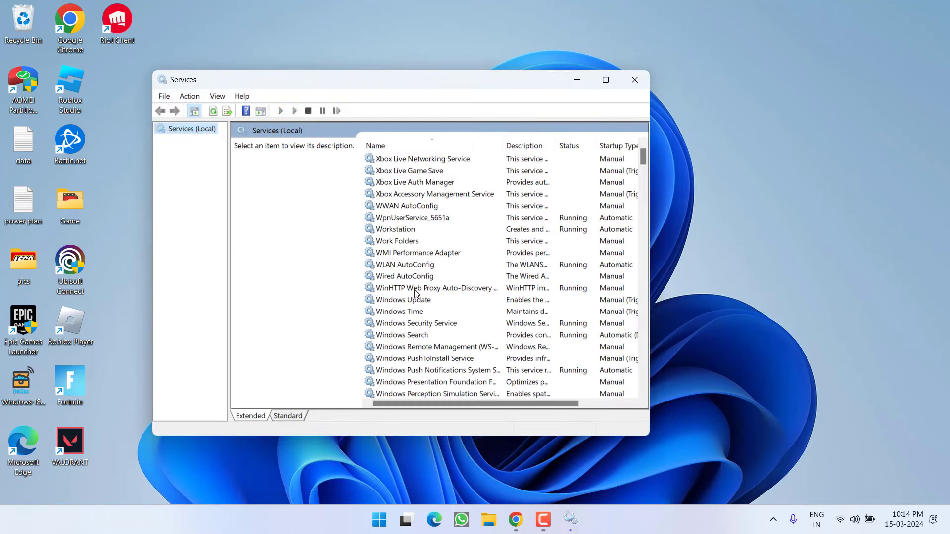
pyautogui.click(403, 277)
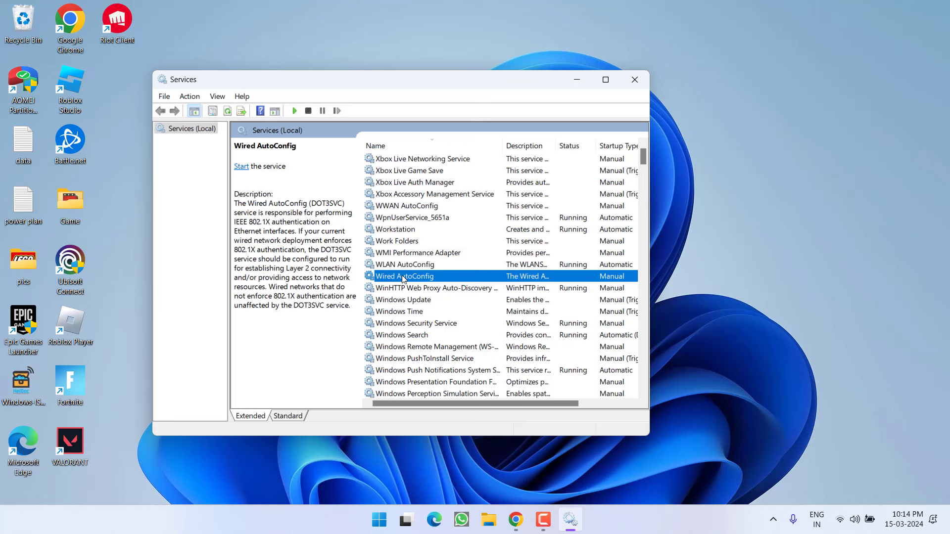
pyautogui.press('n')
pyautogui.press('Down')
pyautogui.press('Down')
pyautogui.press('Down')
pyautogui.press('Down')
pyautogui.press('Down')
pyautogui.press('Down')
pyautogui.press('Down')
pyautogui.press('Down')
pyautogui.press('Down')
pyautogui.press('Down')
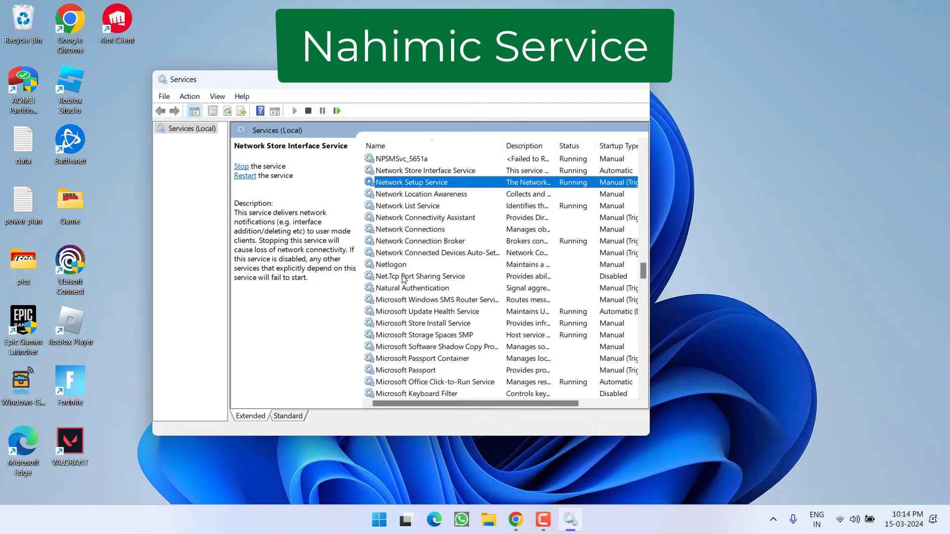
pyautogui.press('Down')
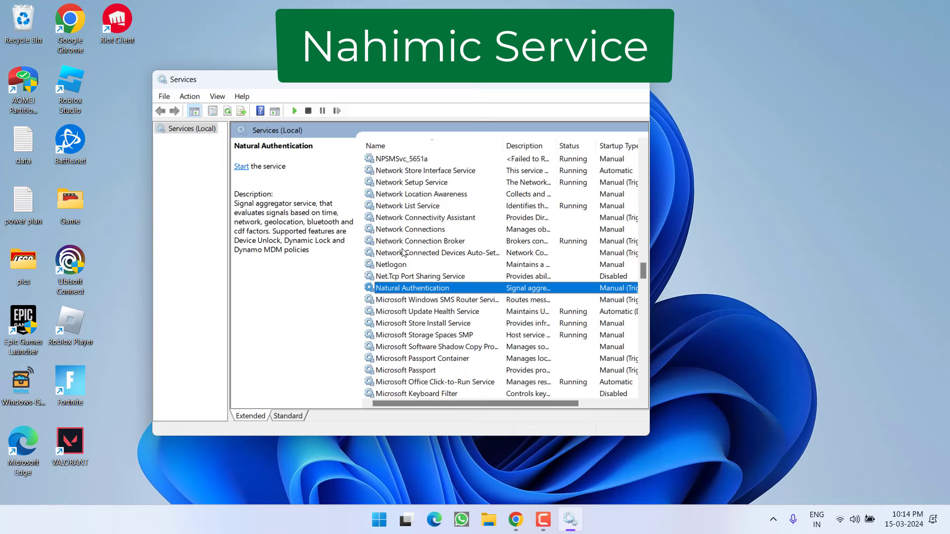
# Pick Disabled as Network Connections' startup type, cancel to keep Manual, then close Services
pyautogui.rightClick(398, 230)
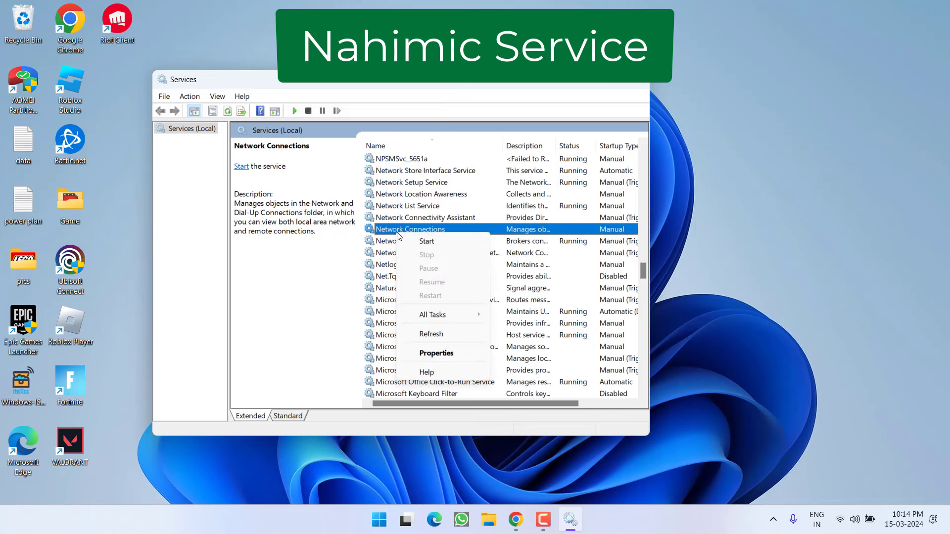
pyautogui.click(436, 353)
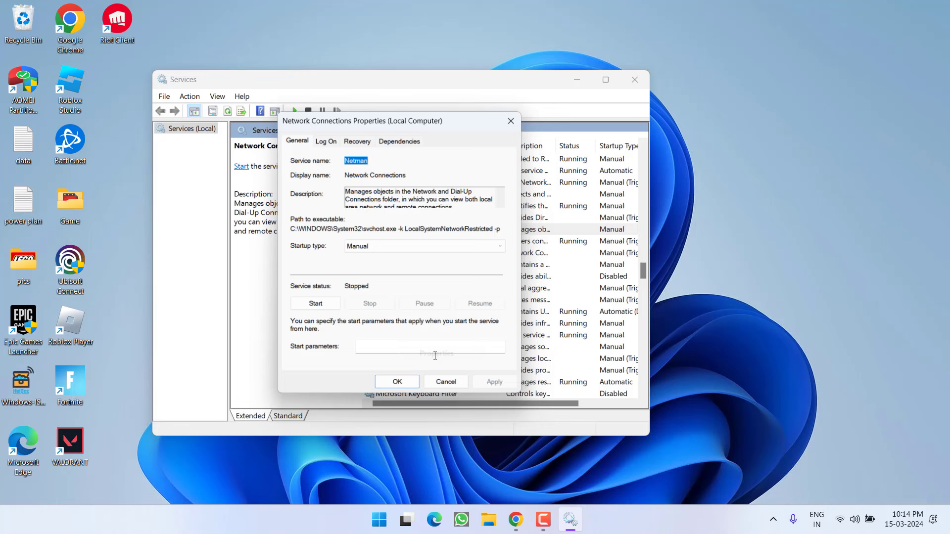
pyautogui.click(387, 248)
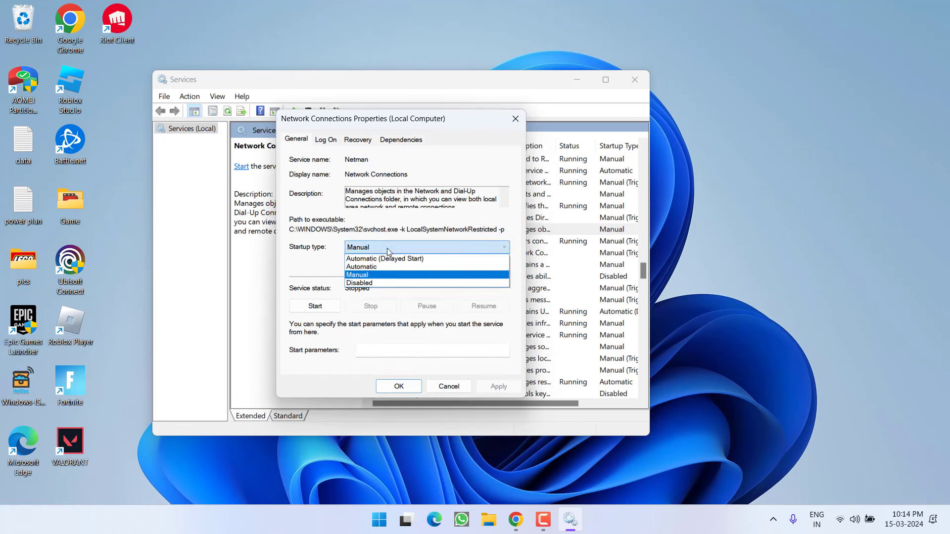
pyautogui.click(354, 283)
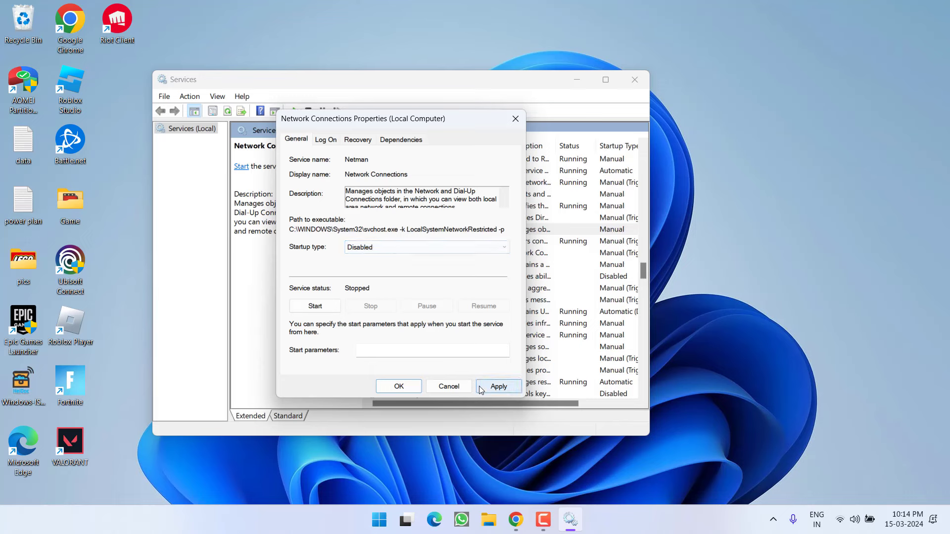
pyautogui.click(445, 387)
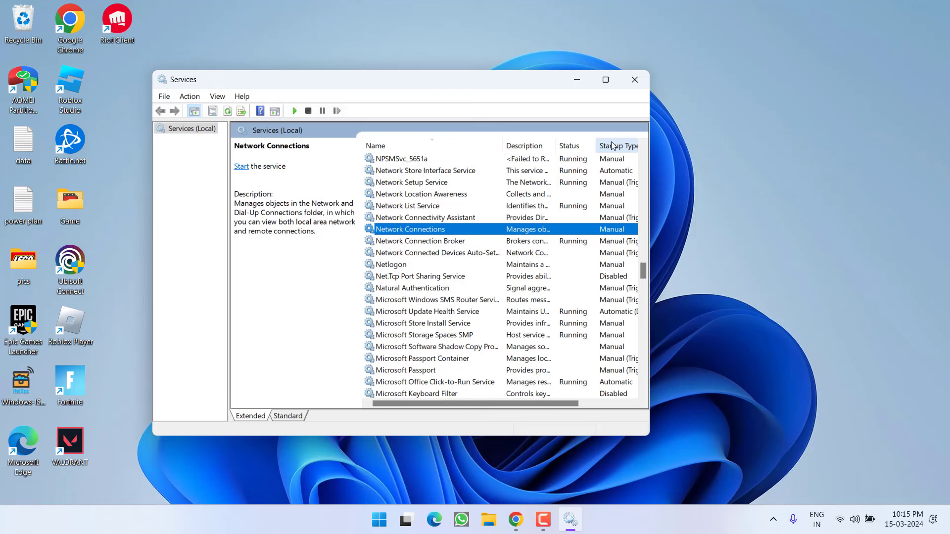
pyautogui.click(639, 81)
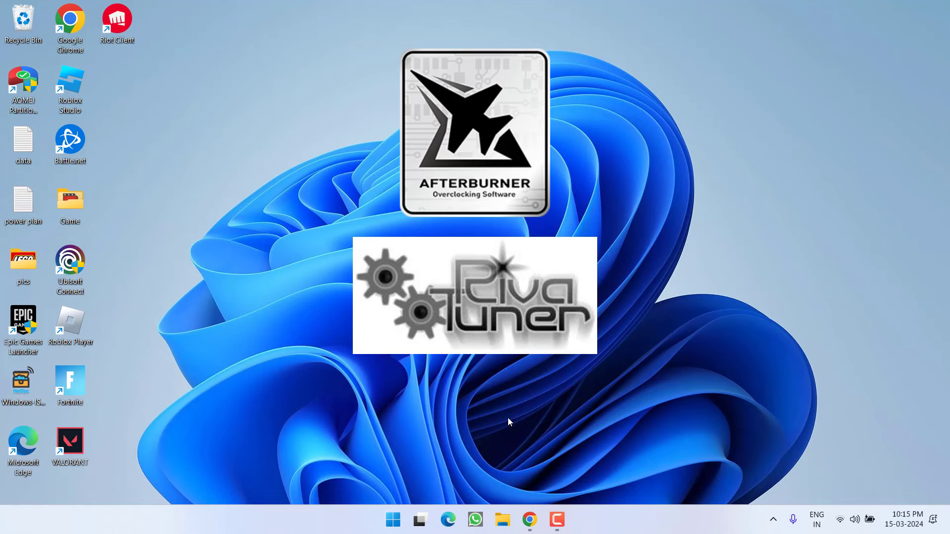
# Restore the Chrome window showing the Blitz.gg download page from the taskbar
pyautogui.click(529, 519)
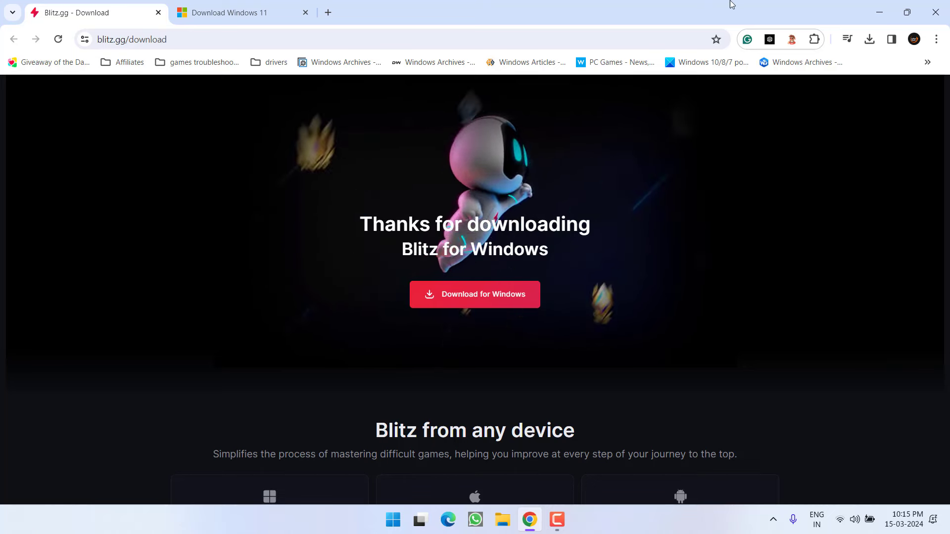
# Minimize the Chrome window to reveal the desktop
pyautogui.moveTo(896, 4)
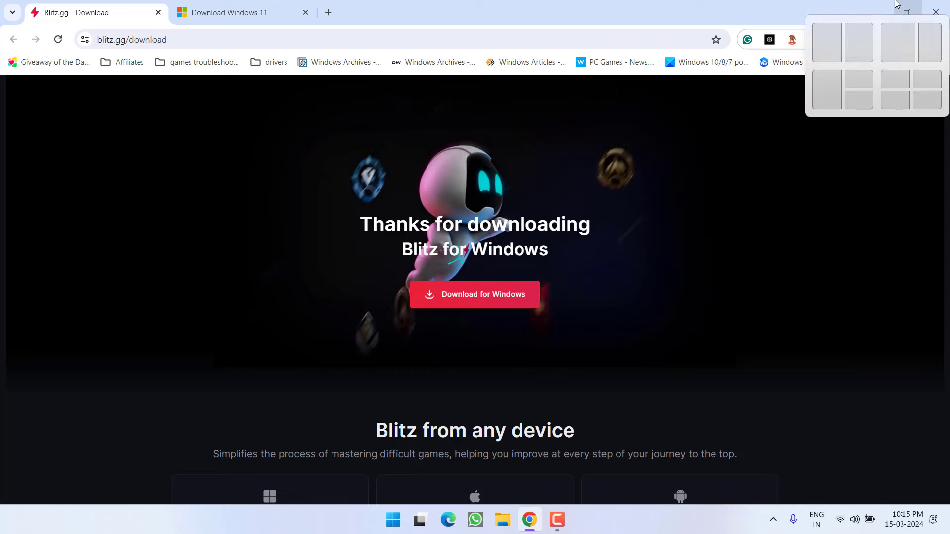
pyautogui.click(879, 12)
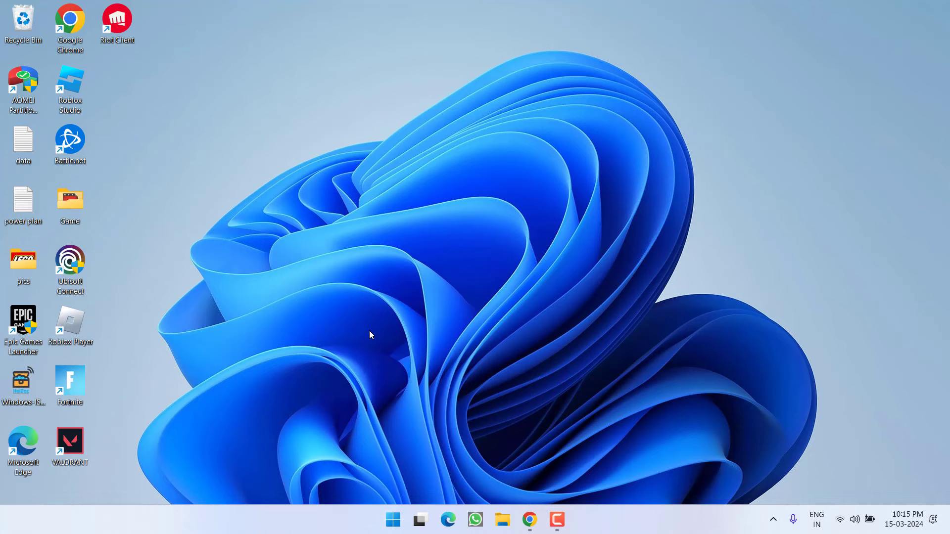
# Launch Command Prompt as administrator from Start search
pyautogui.press('super')
pyautogui.write('cmd')
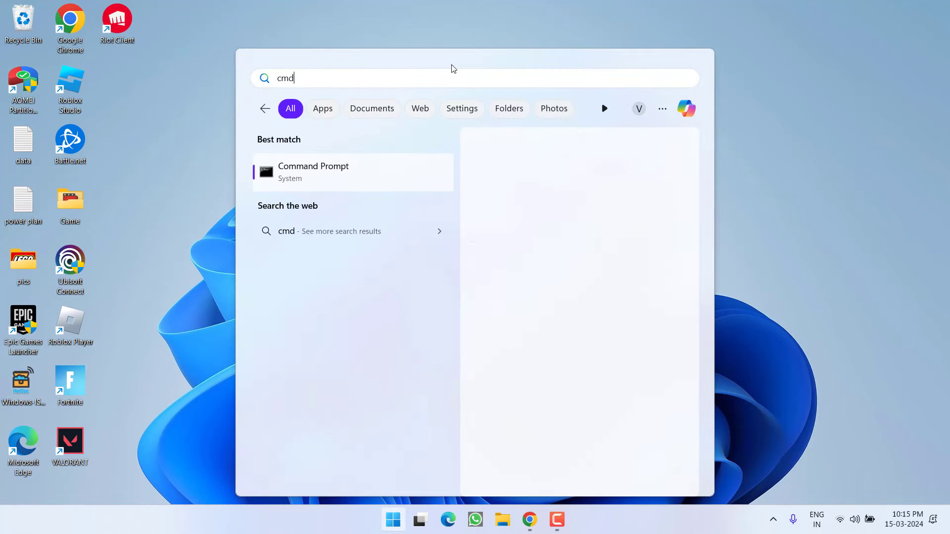
pyautogui.click(537, 279)
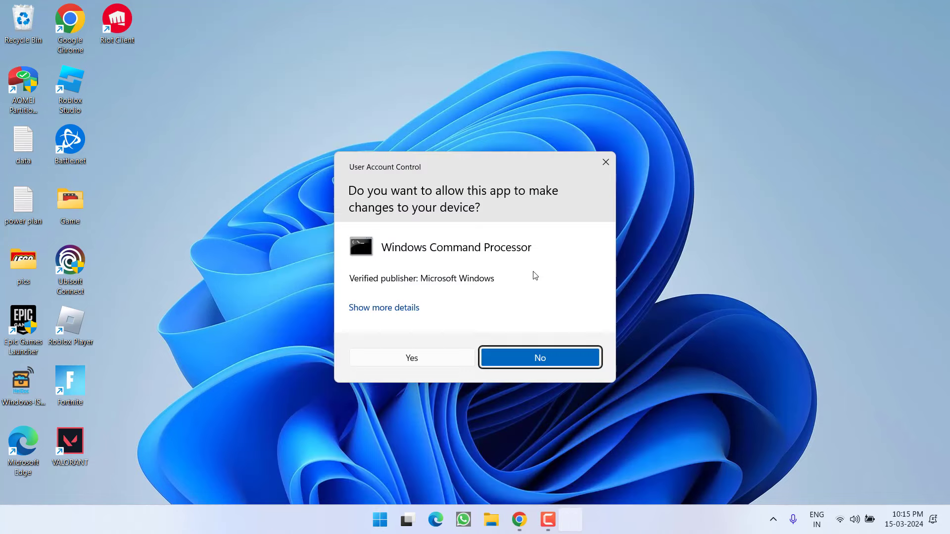
pyautogui.click(424, 359)
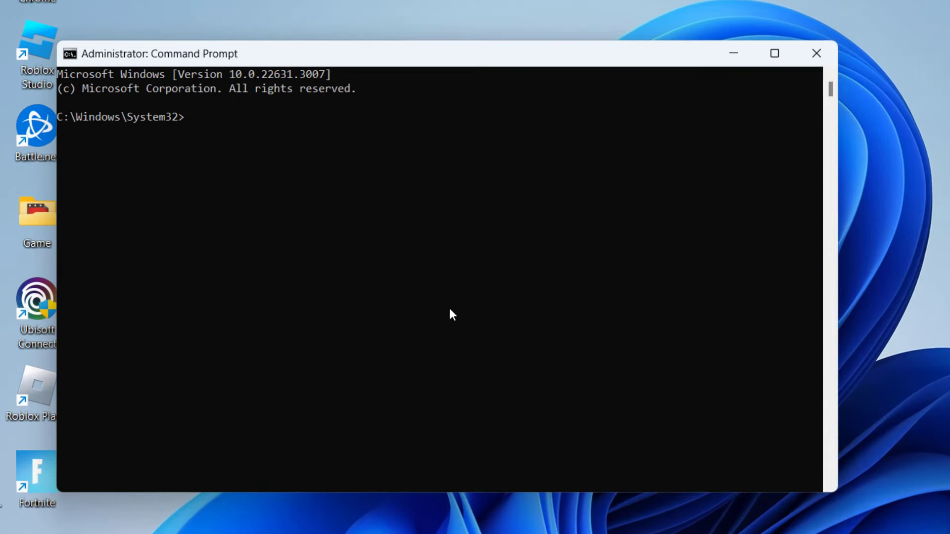
# Reset TCP/IP with 'netsh int ip reset' and the Winsock catalog with 'netsh winsock reset'
pyautogui.write('netsh')
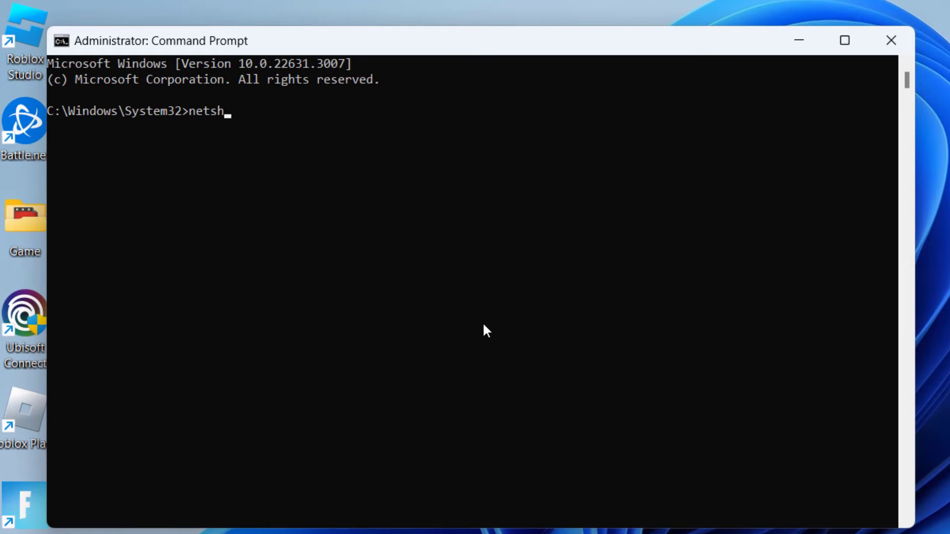
pyautogui.write(' int ip reset')
pyautogui.press('Return')
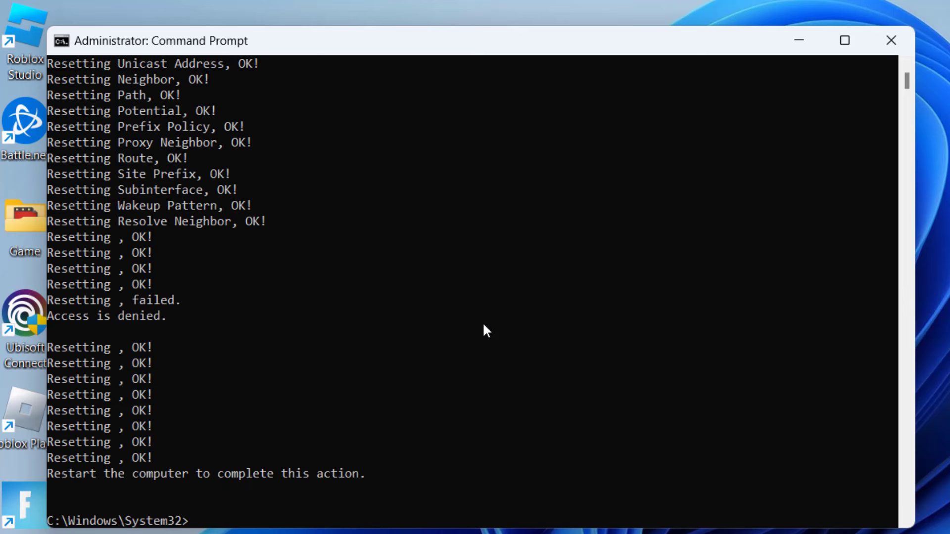
pyautogui.write('netsh winsock reset')
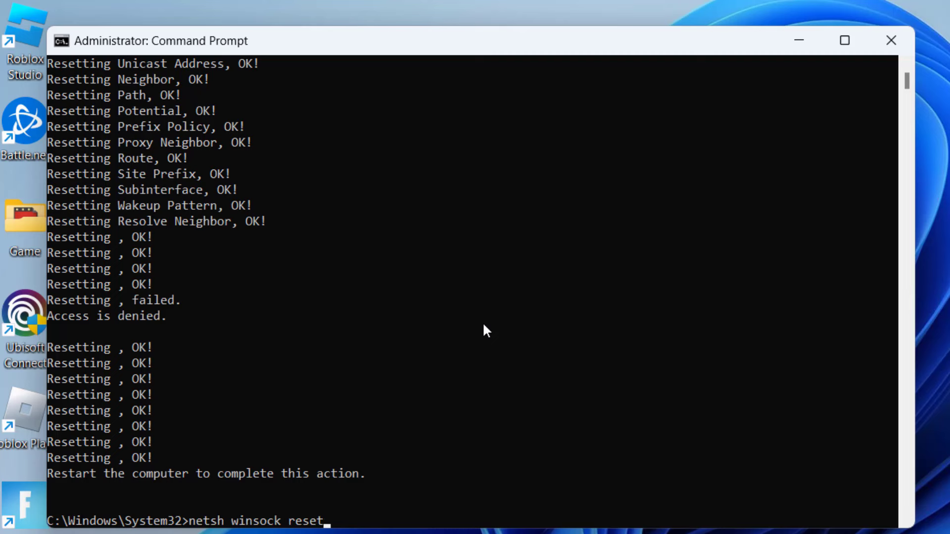
pyautogui.press('Return')
# Run 'ipconfig /release', 'ipconfig /renew' and 'ipconfig /flushdns'
pyautogui.write('ipconfig')
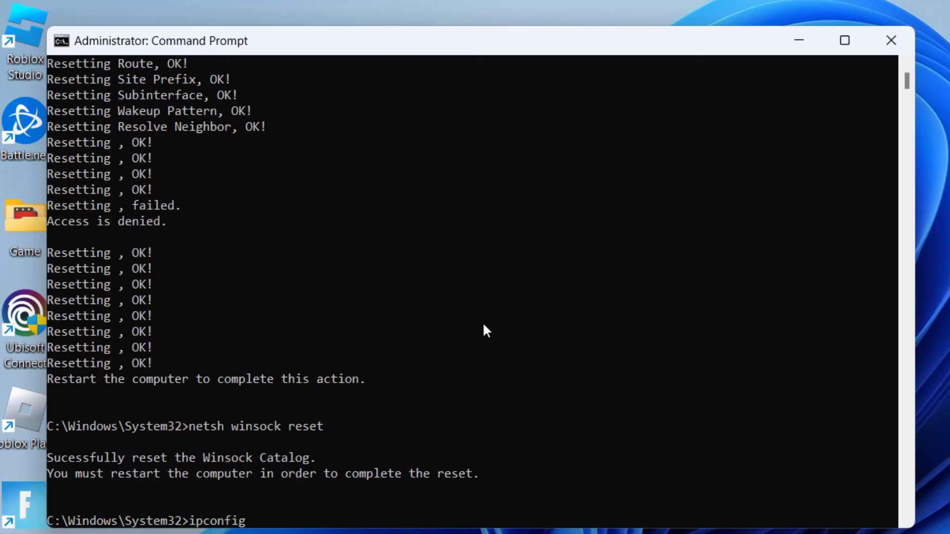
pyautogui.write(' /release')
pyautogui.press('Return')
pyautogui.write('ipconfig ')
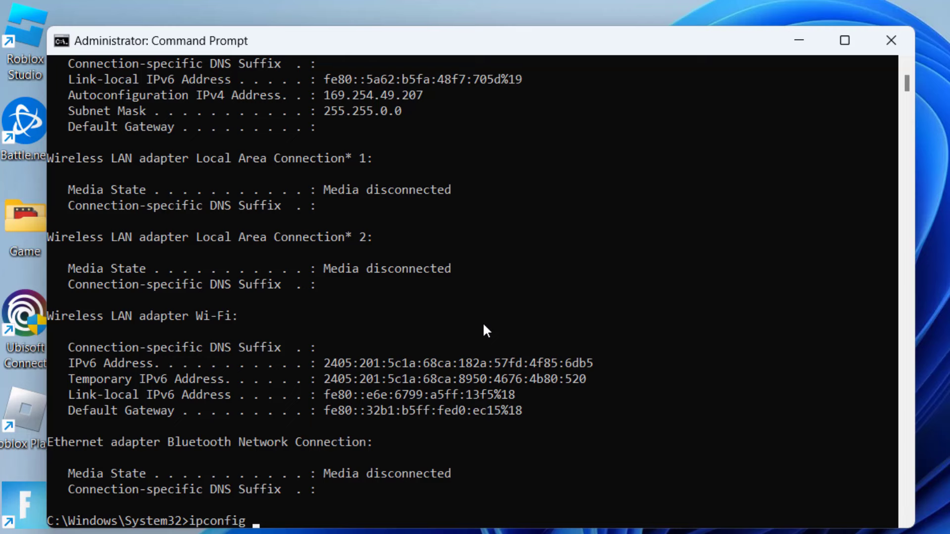
pyautogui.write('/renew')
pyautogui.press('Return')
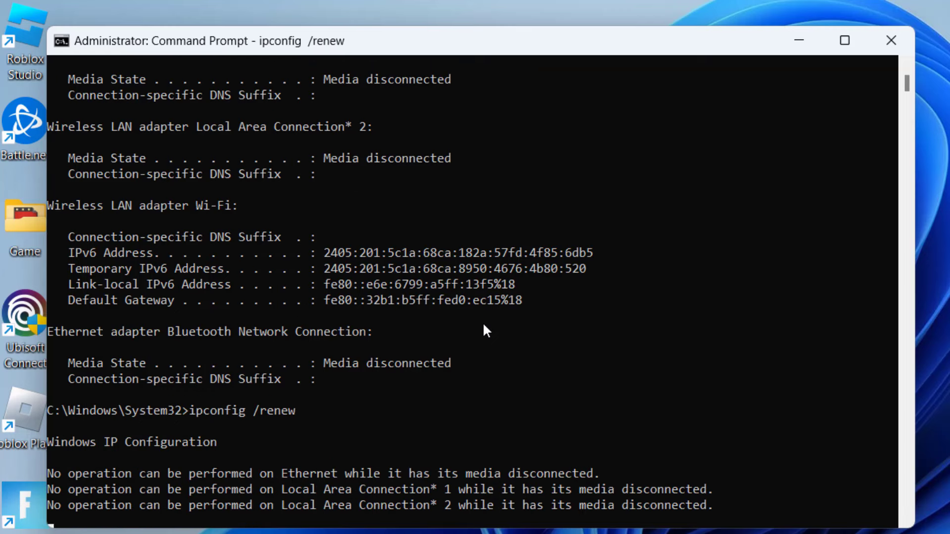
pyautogui.write('ipconfig')
pyautogui.press('Escape')
pyautogui.write('i')
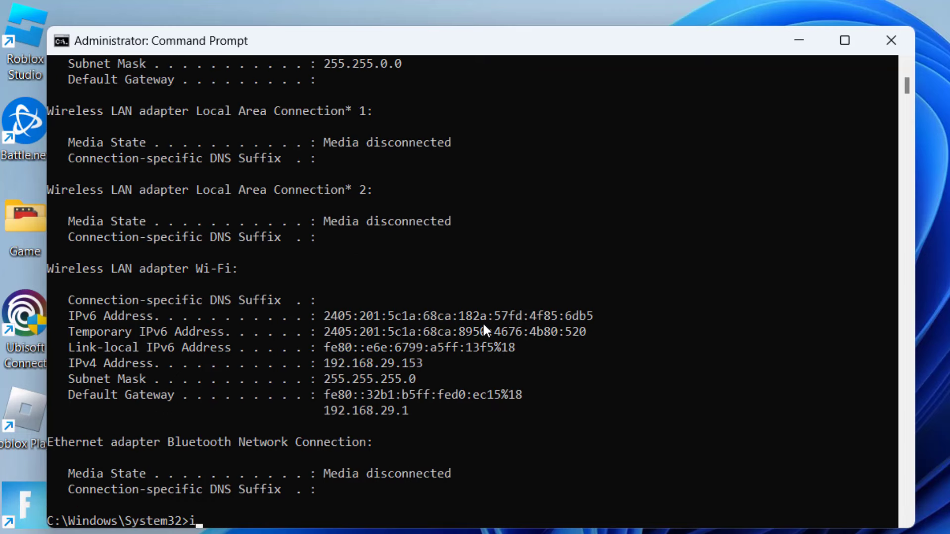
pyautogui.write('pconfig /flushdns')
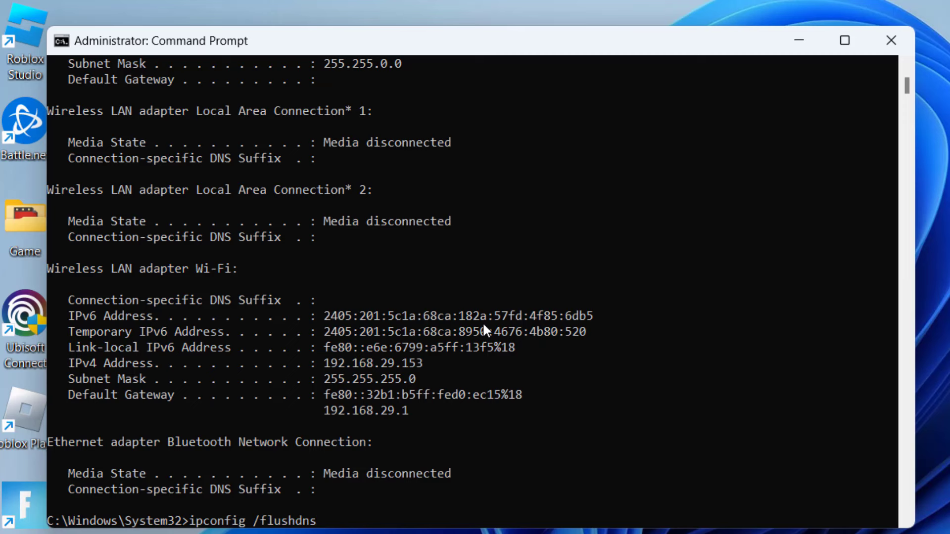
pyautogui.press('Return')
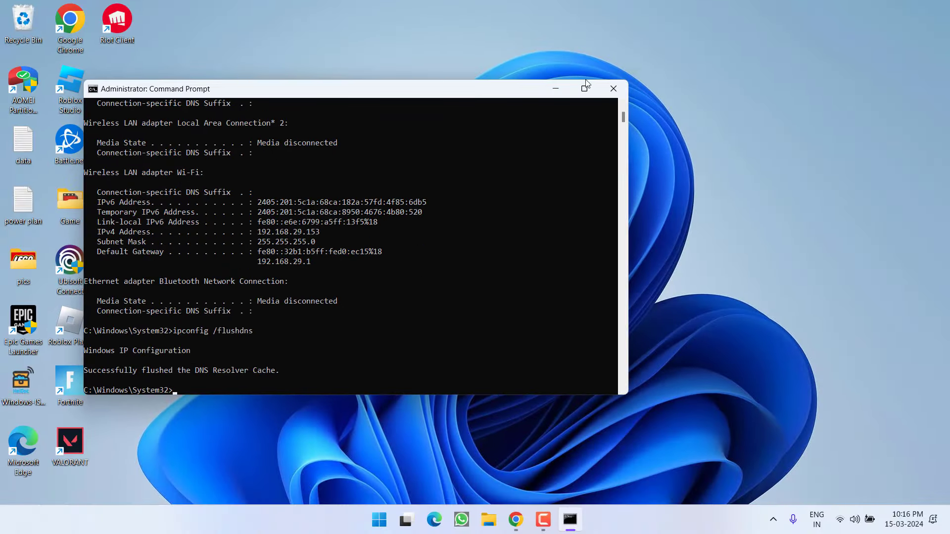
# Close the administrator Command Prompt window
pyautogui.click(628, 86)
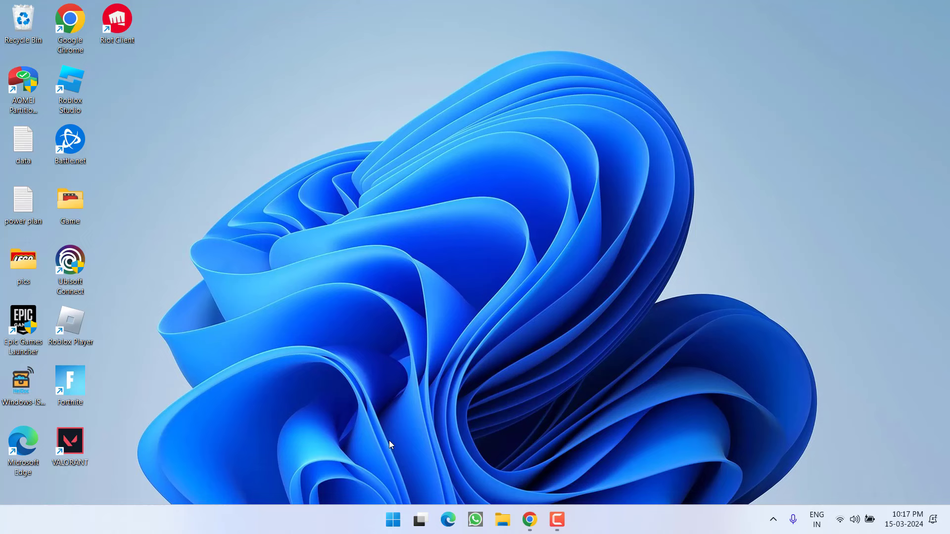
# Launch msconfig from Run and show only non-Microsoft services on the Services tab
pyautogui.rightClick(389, 515)
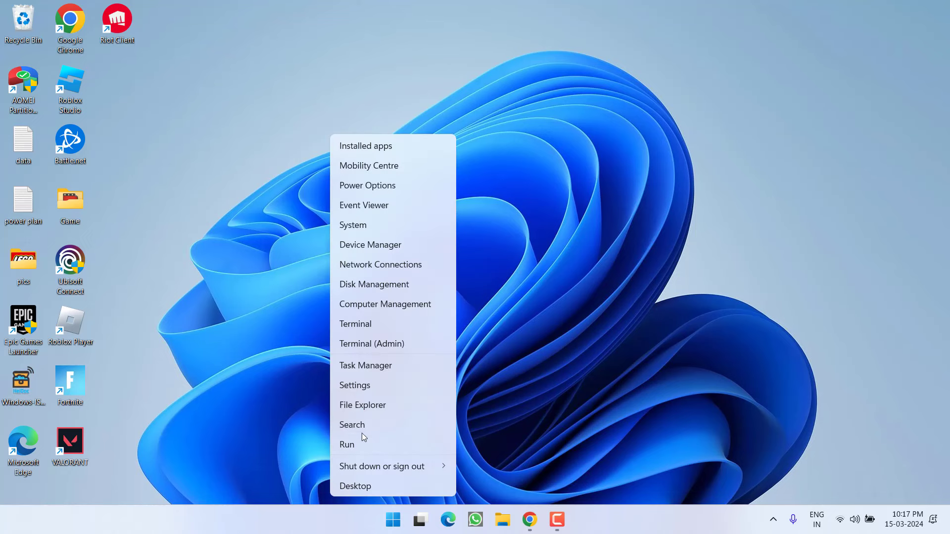
pyautogui.click(352, 446)
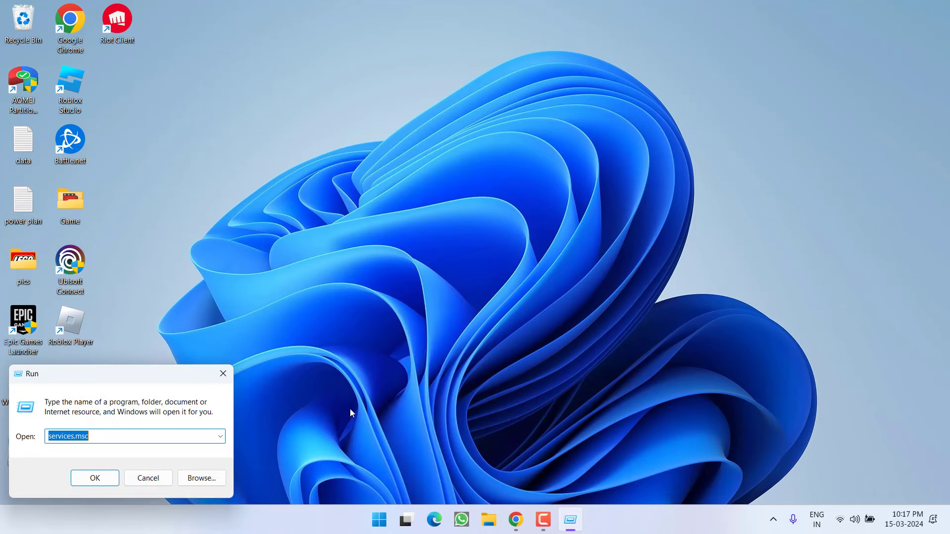
pyautogui.write('msconfig')
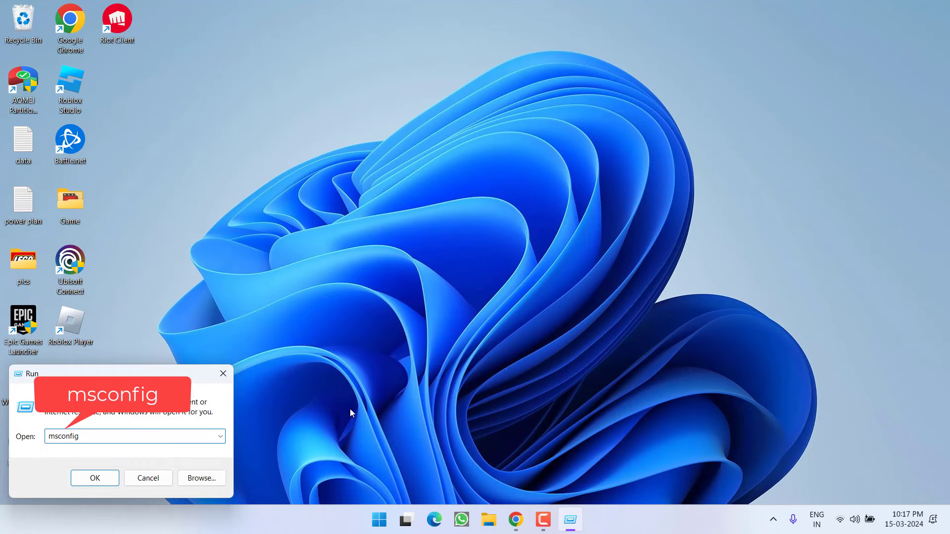
pyautogui.press('Return')
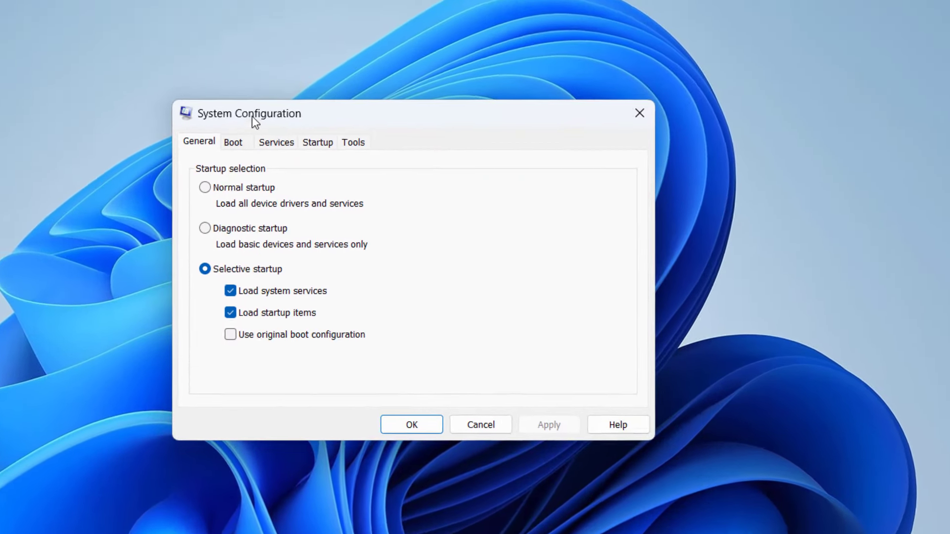
pyautogui.click(265, 143)
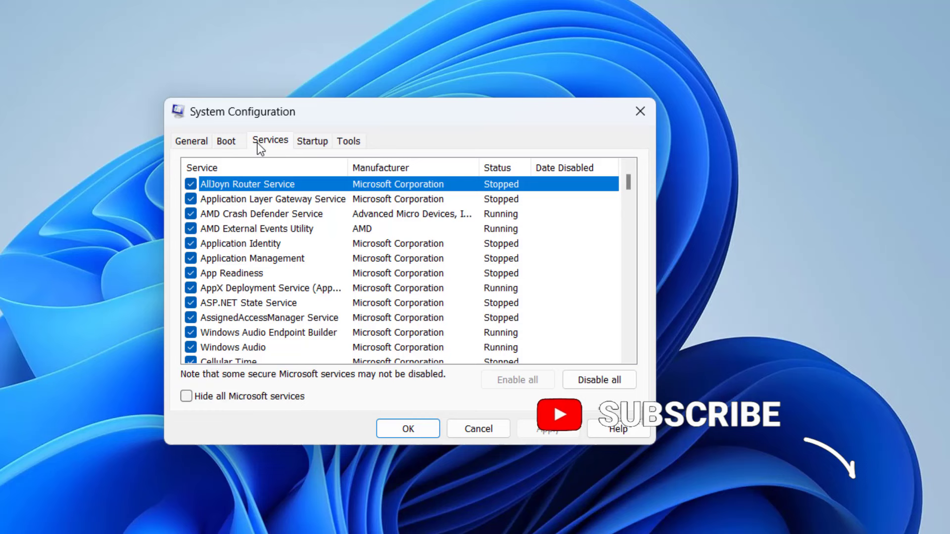
pyautogui.click(231, 396)
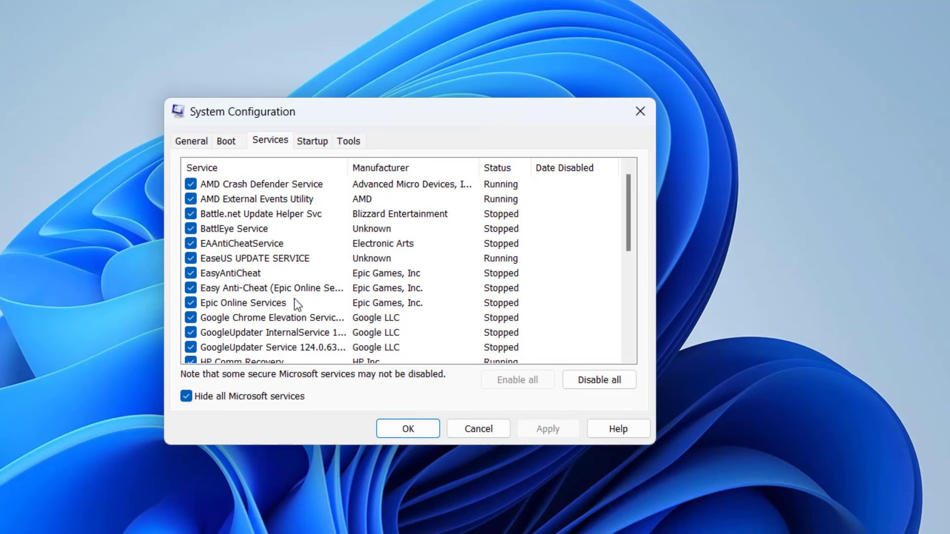
pyautogui.scroll(-3, 286, 289)
pyautogui.scroll(3, 282, 285)
# Toggle the vgc service off and back on so it stays enabled, then confirm with OK
pyautogui.scroll(-5, 343, 310)
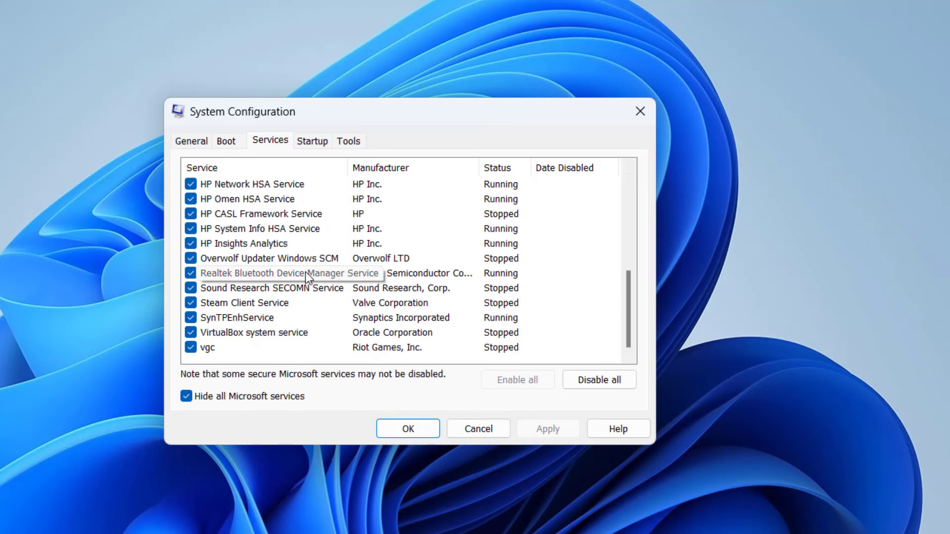
pyautogui.click(218, 351)
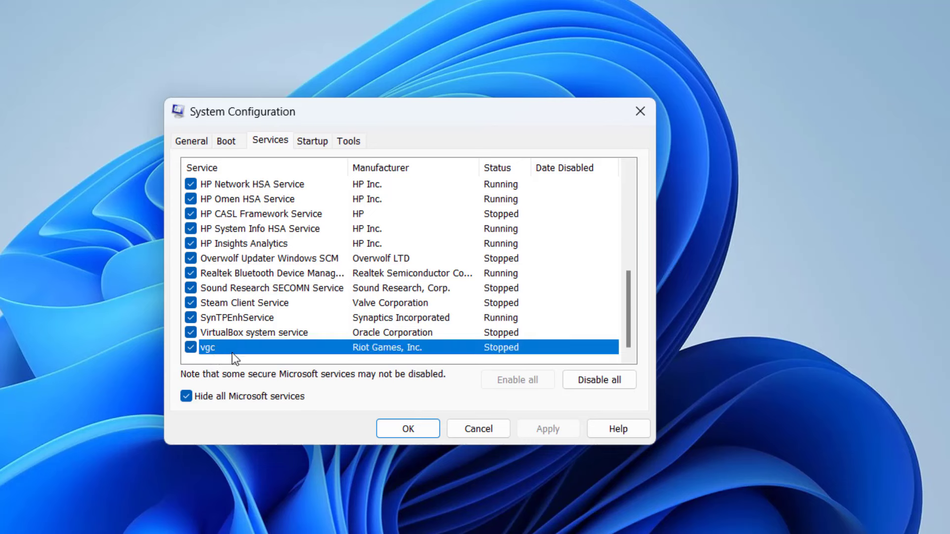
pyautogui.click(193, 347)
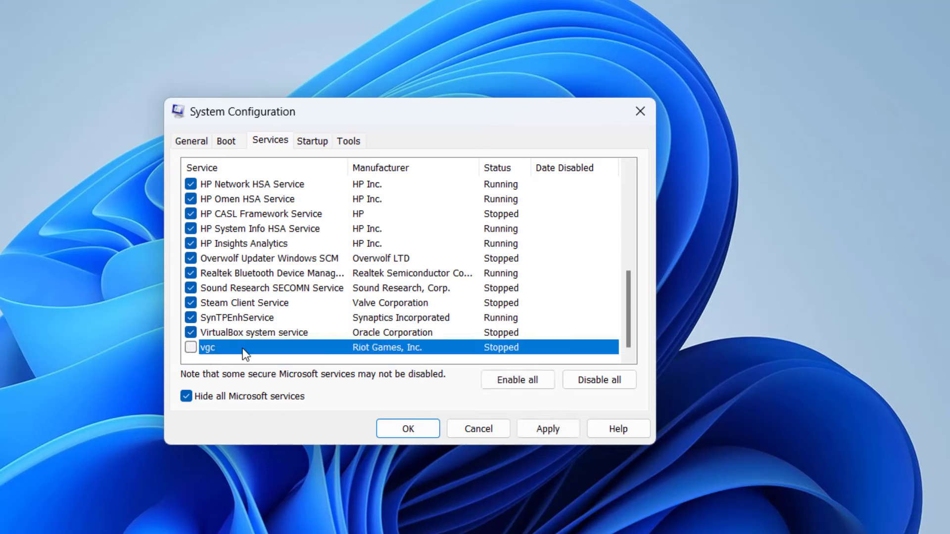
pyautogui.click(190, 351)
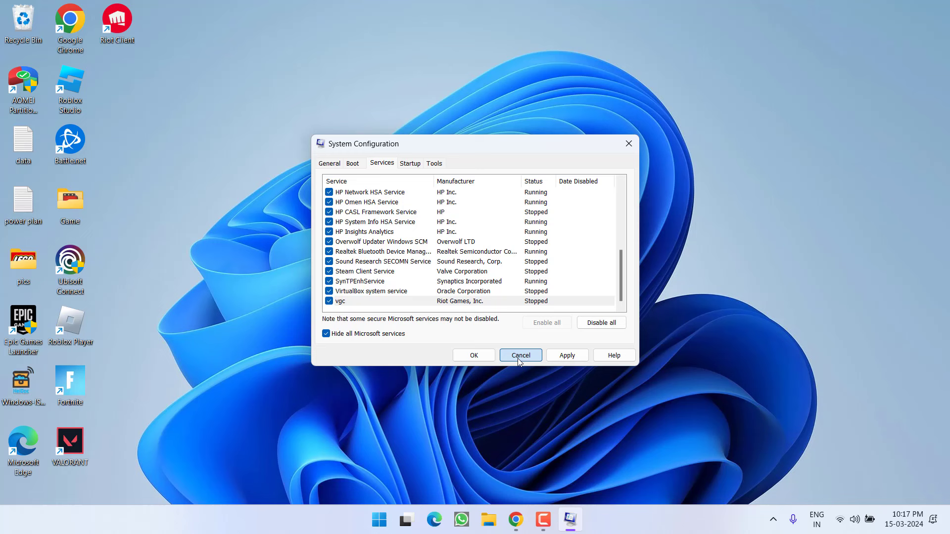
pyautogui.click(413, 423)
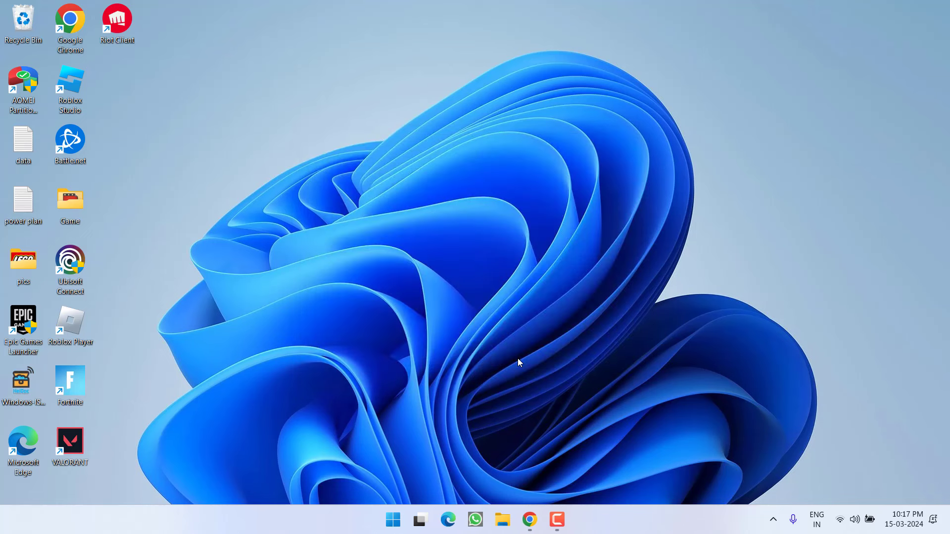